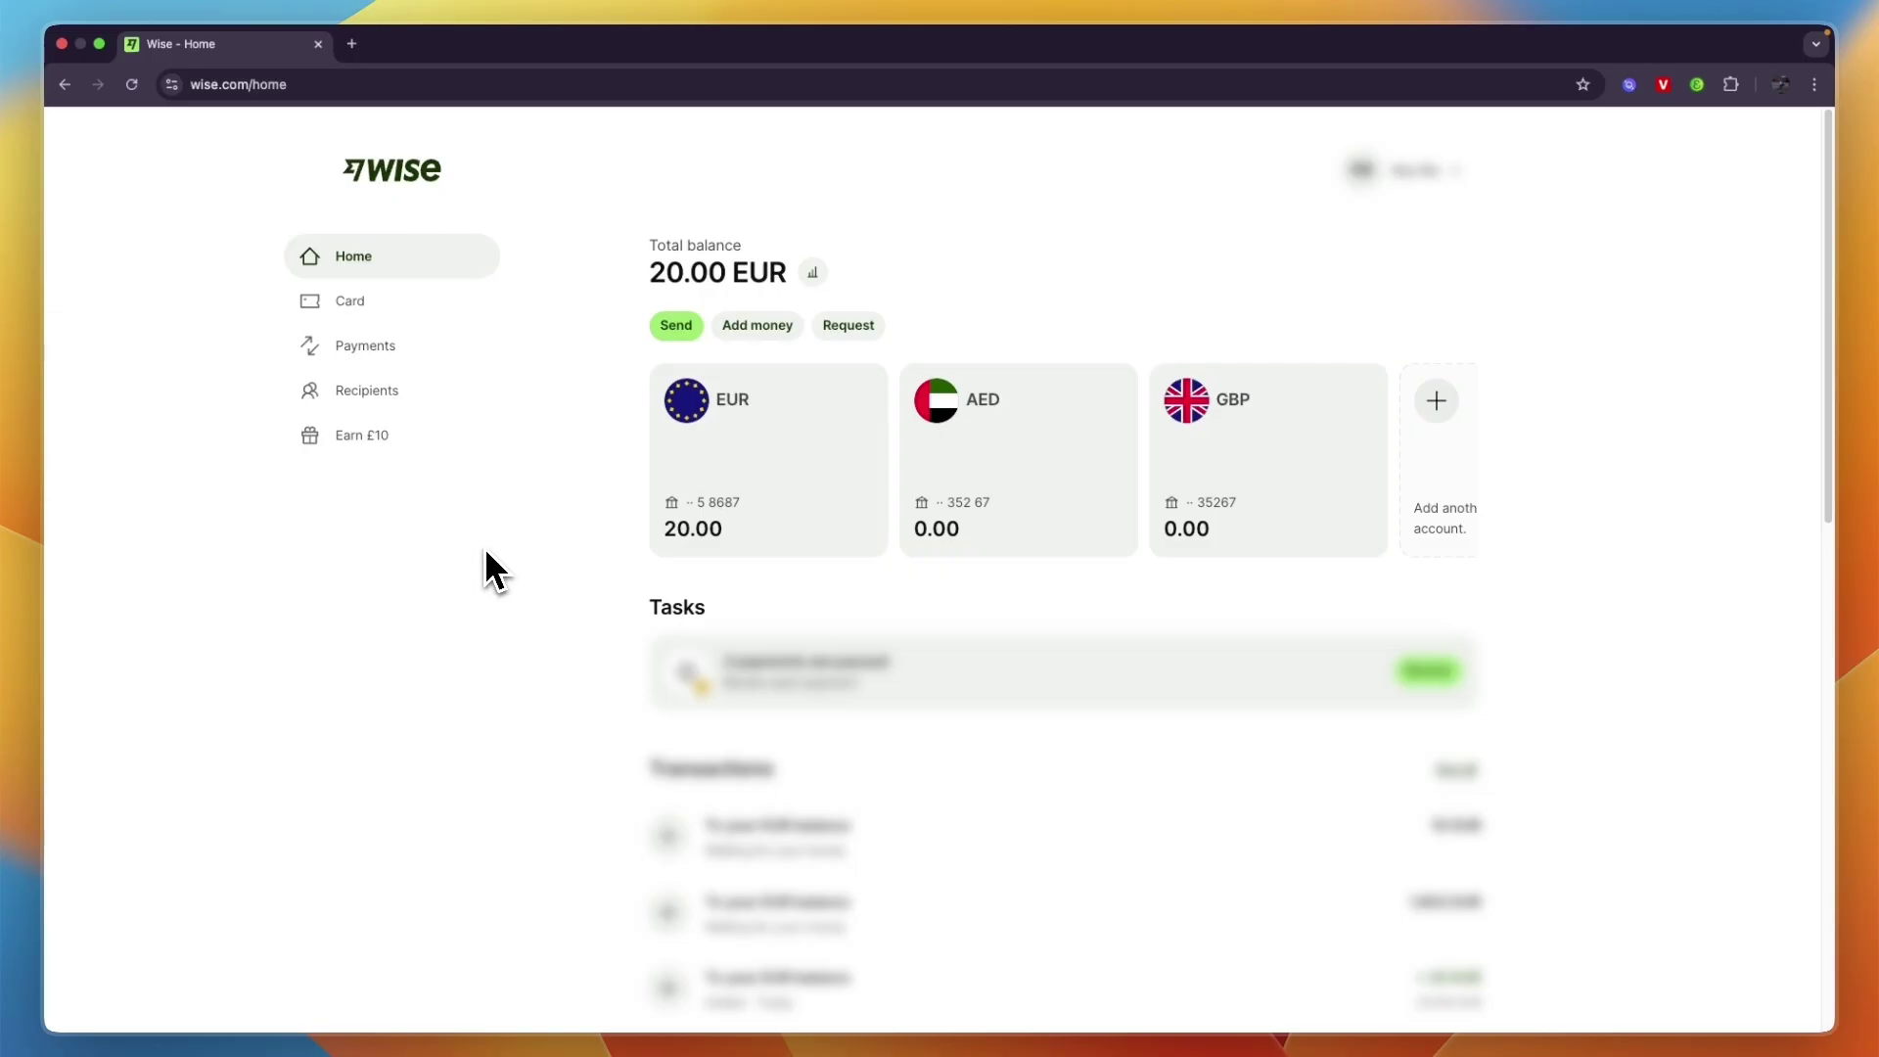
Start a Send transfer, add a new recipient and search the currency list for 'bangla'
{"action": "left_click", "coordinate": [679, 331]}
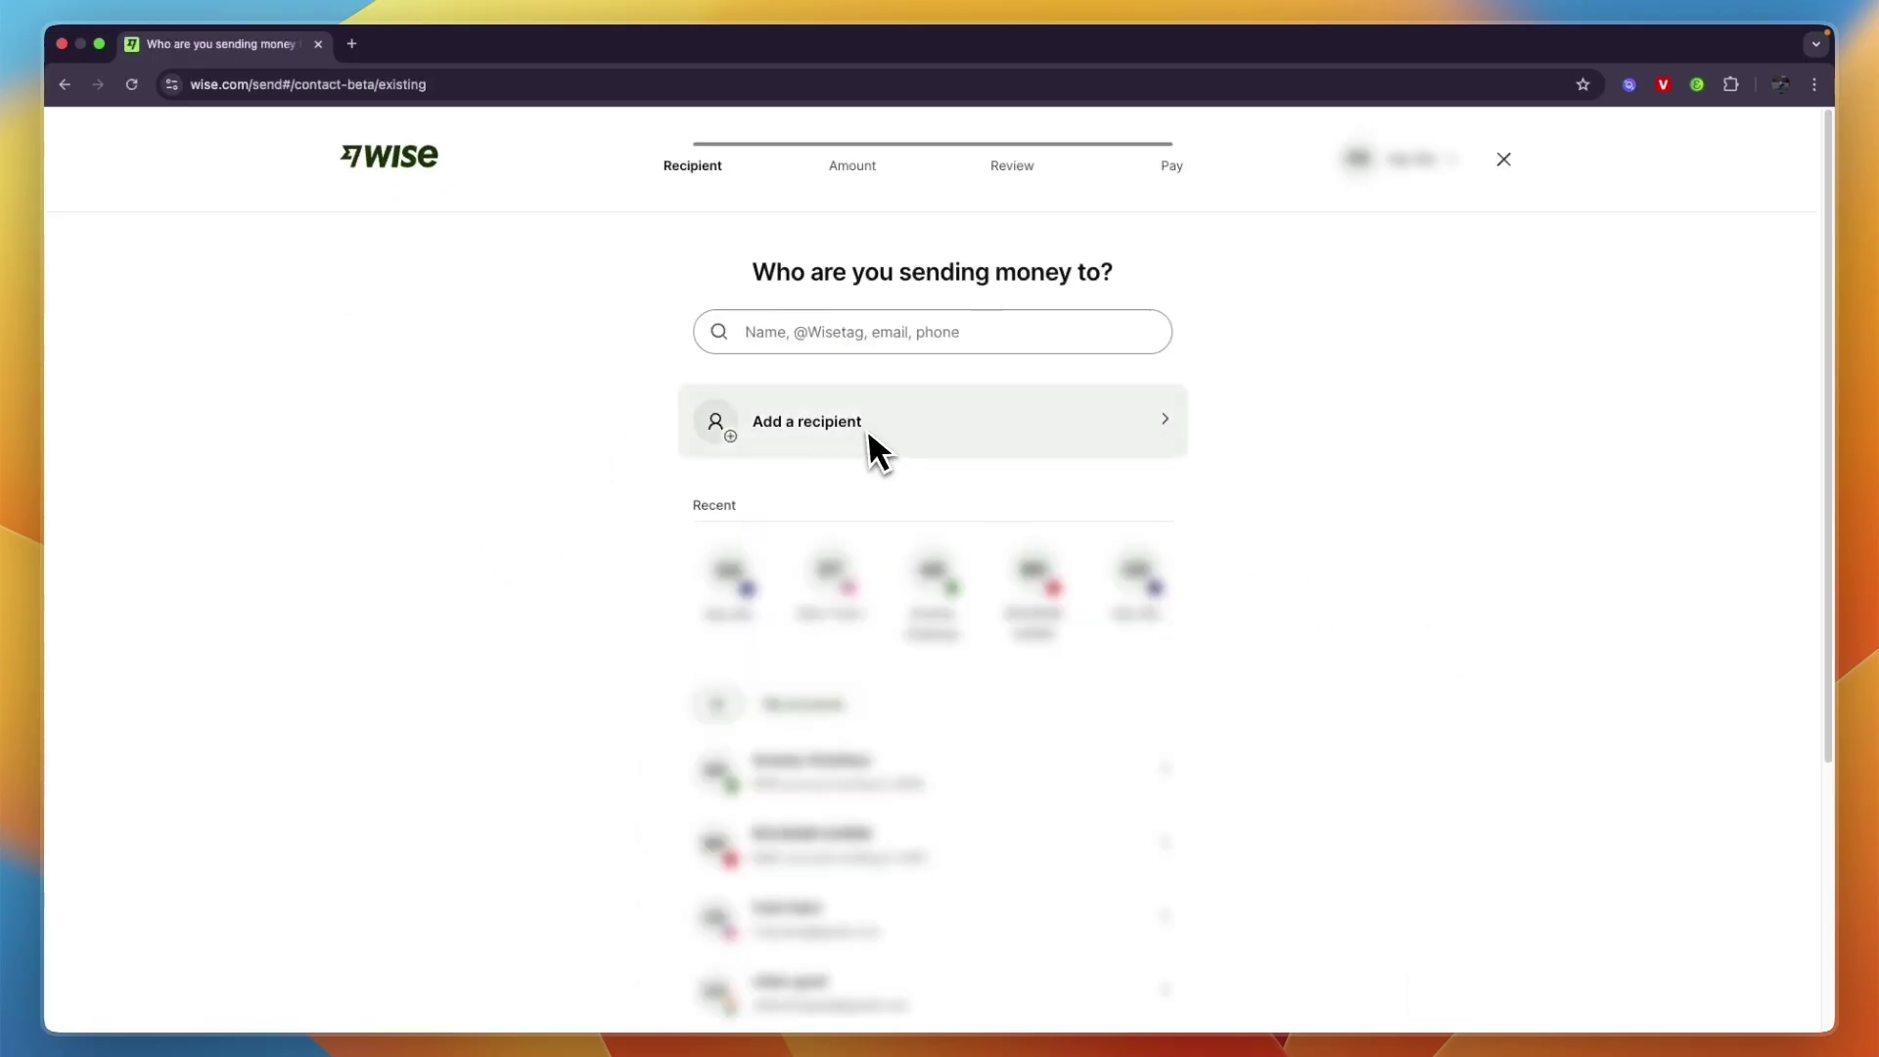
{"action": "left_click", "coordinate": [893, 433]}
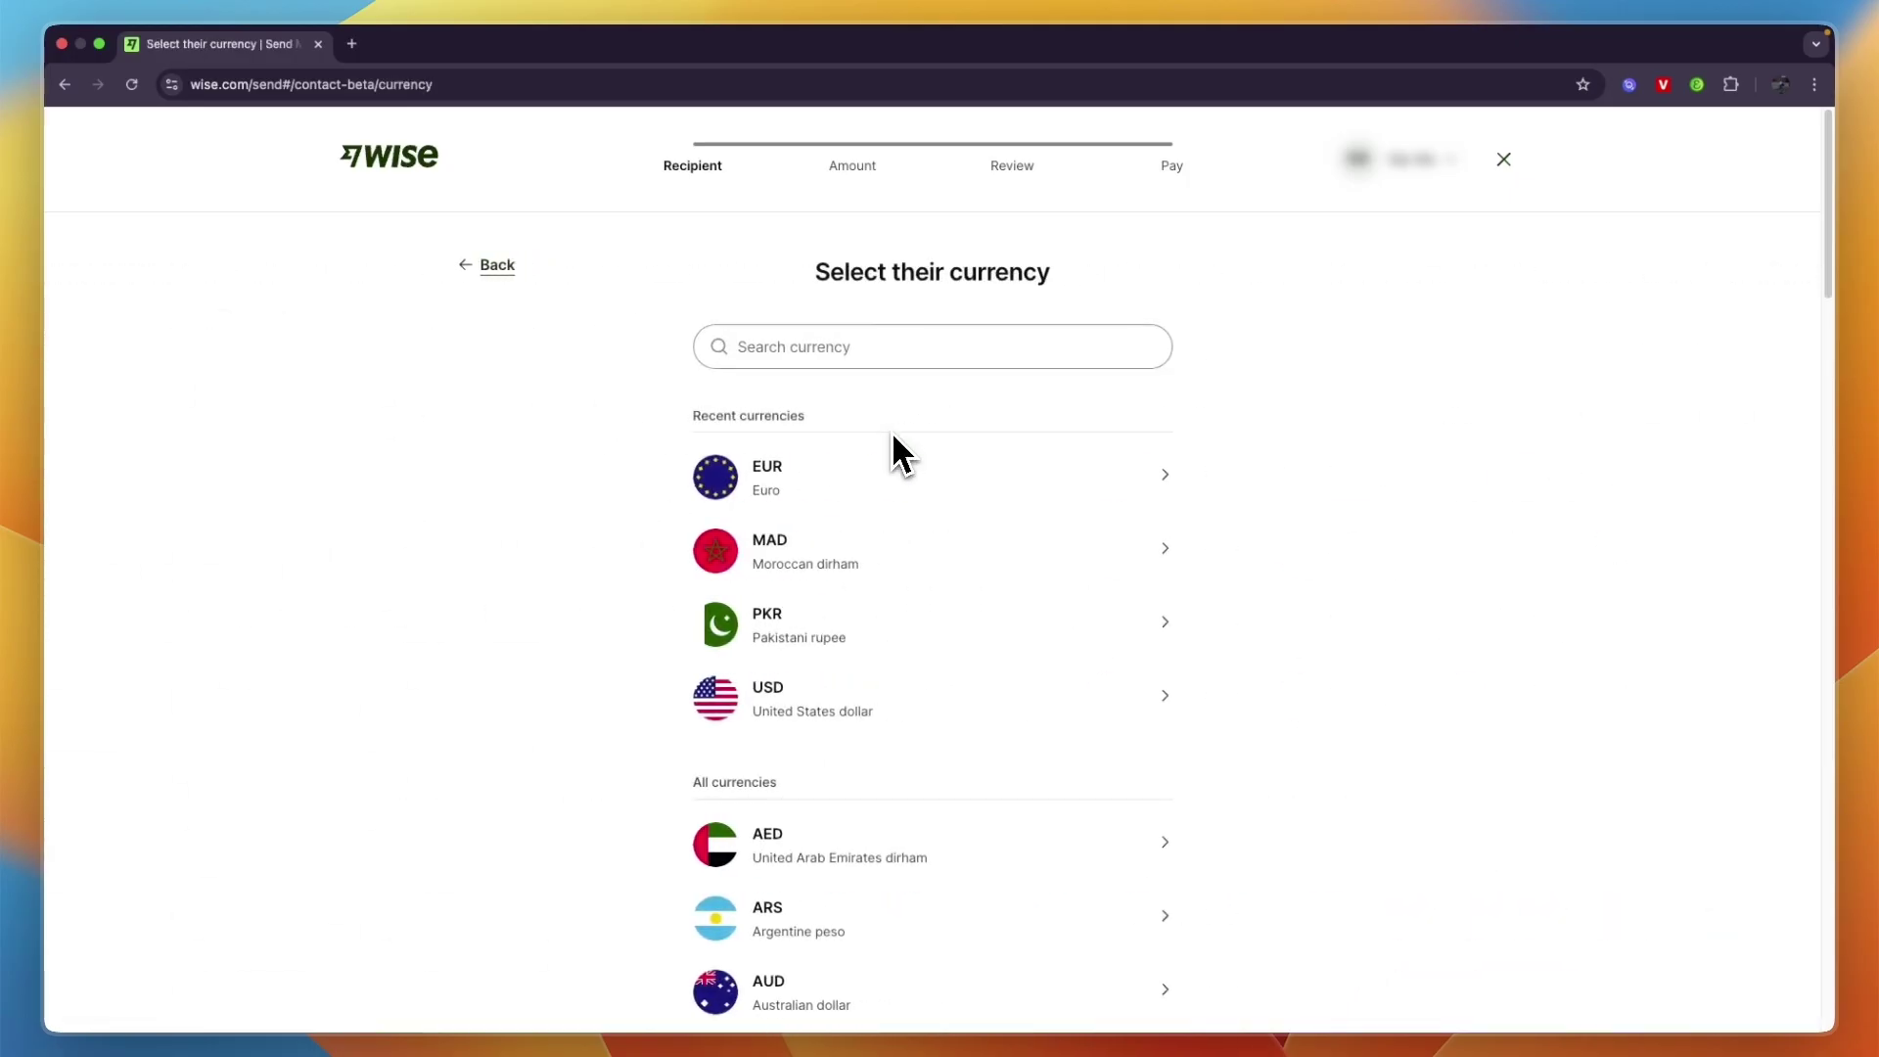
{"action": "left_click", "coordinate": [875, 363]}
{"action": "type", "text": "ban"}
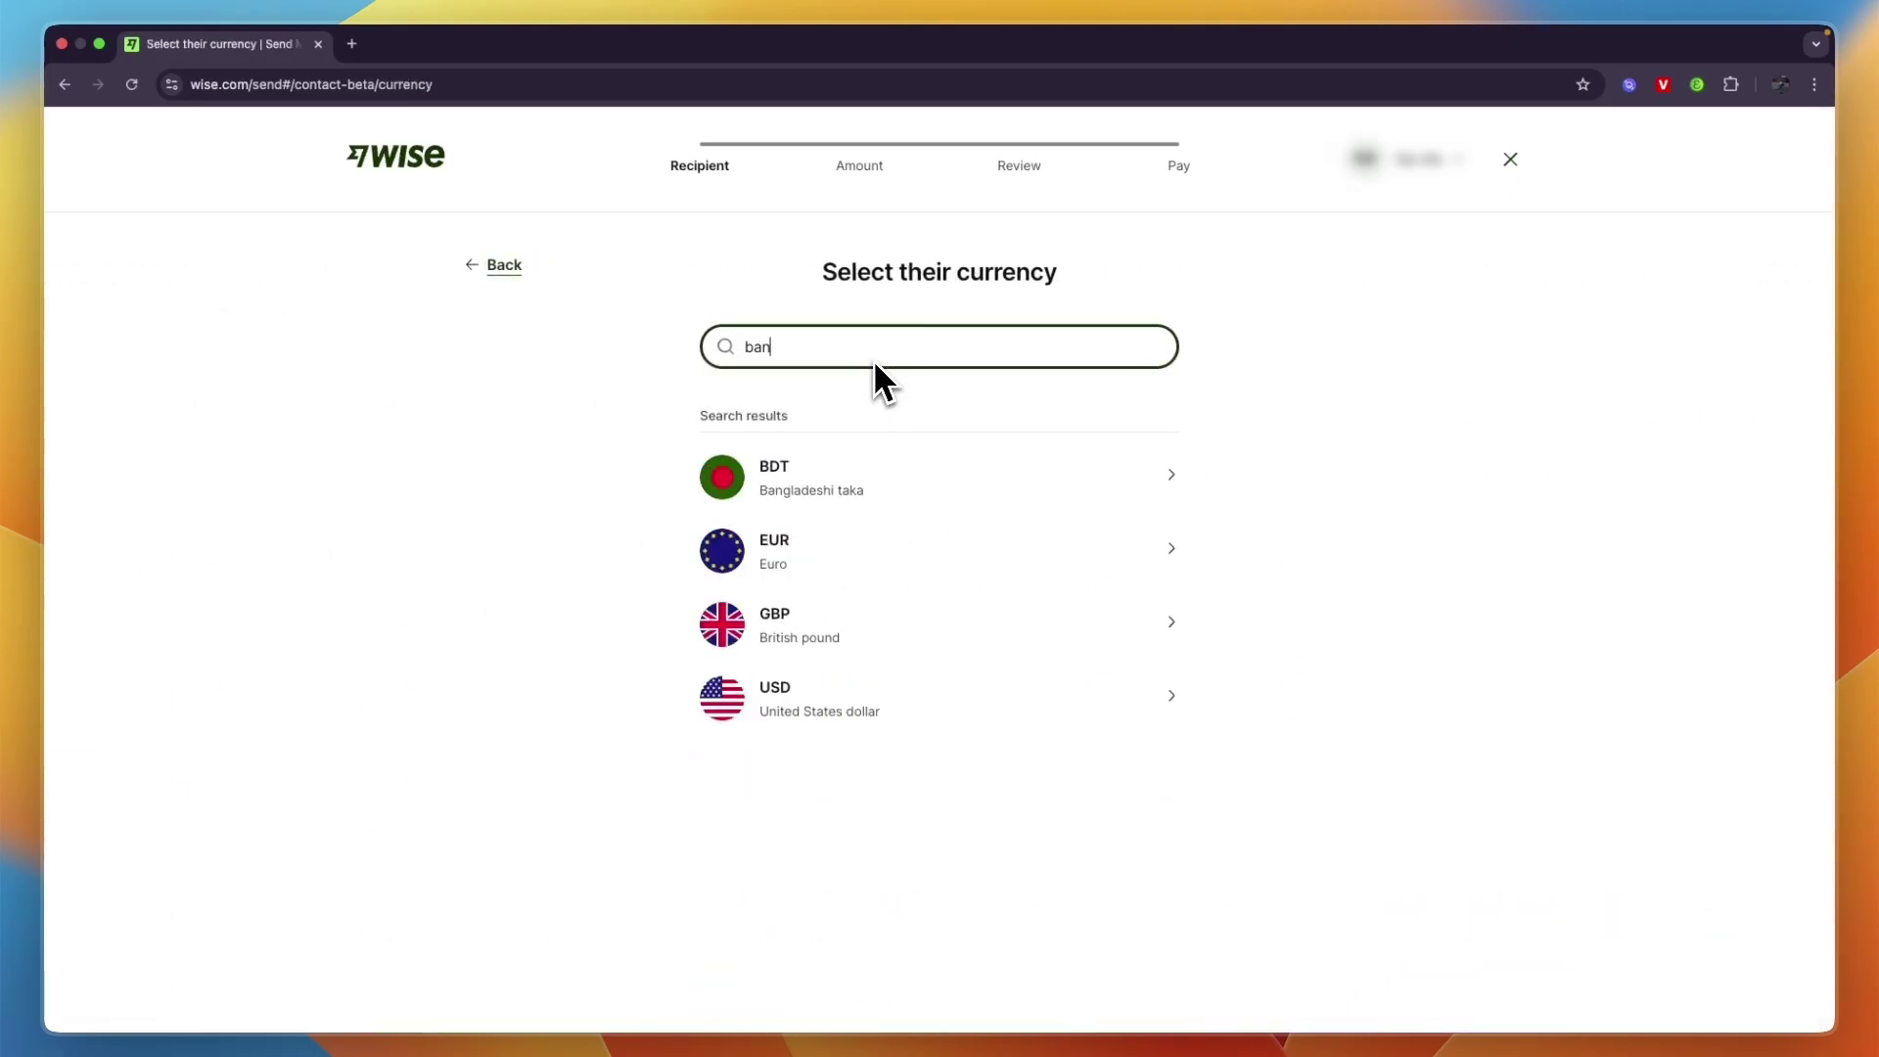
{"action": "type", "text": "gla"}
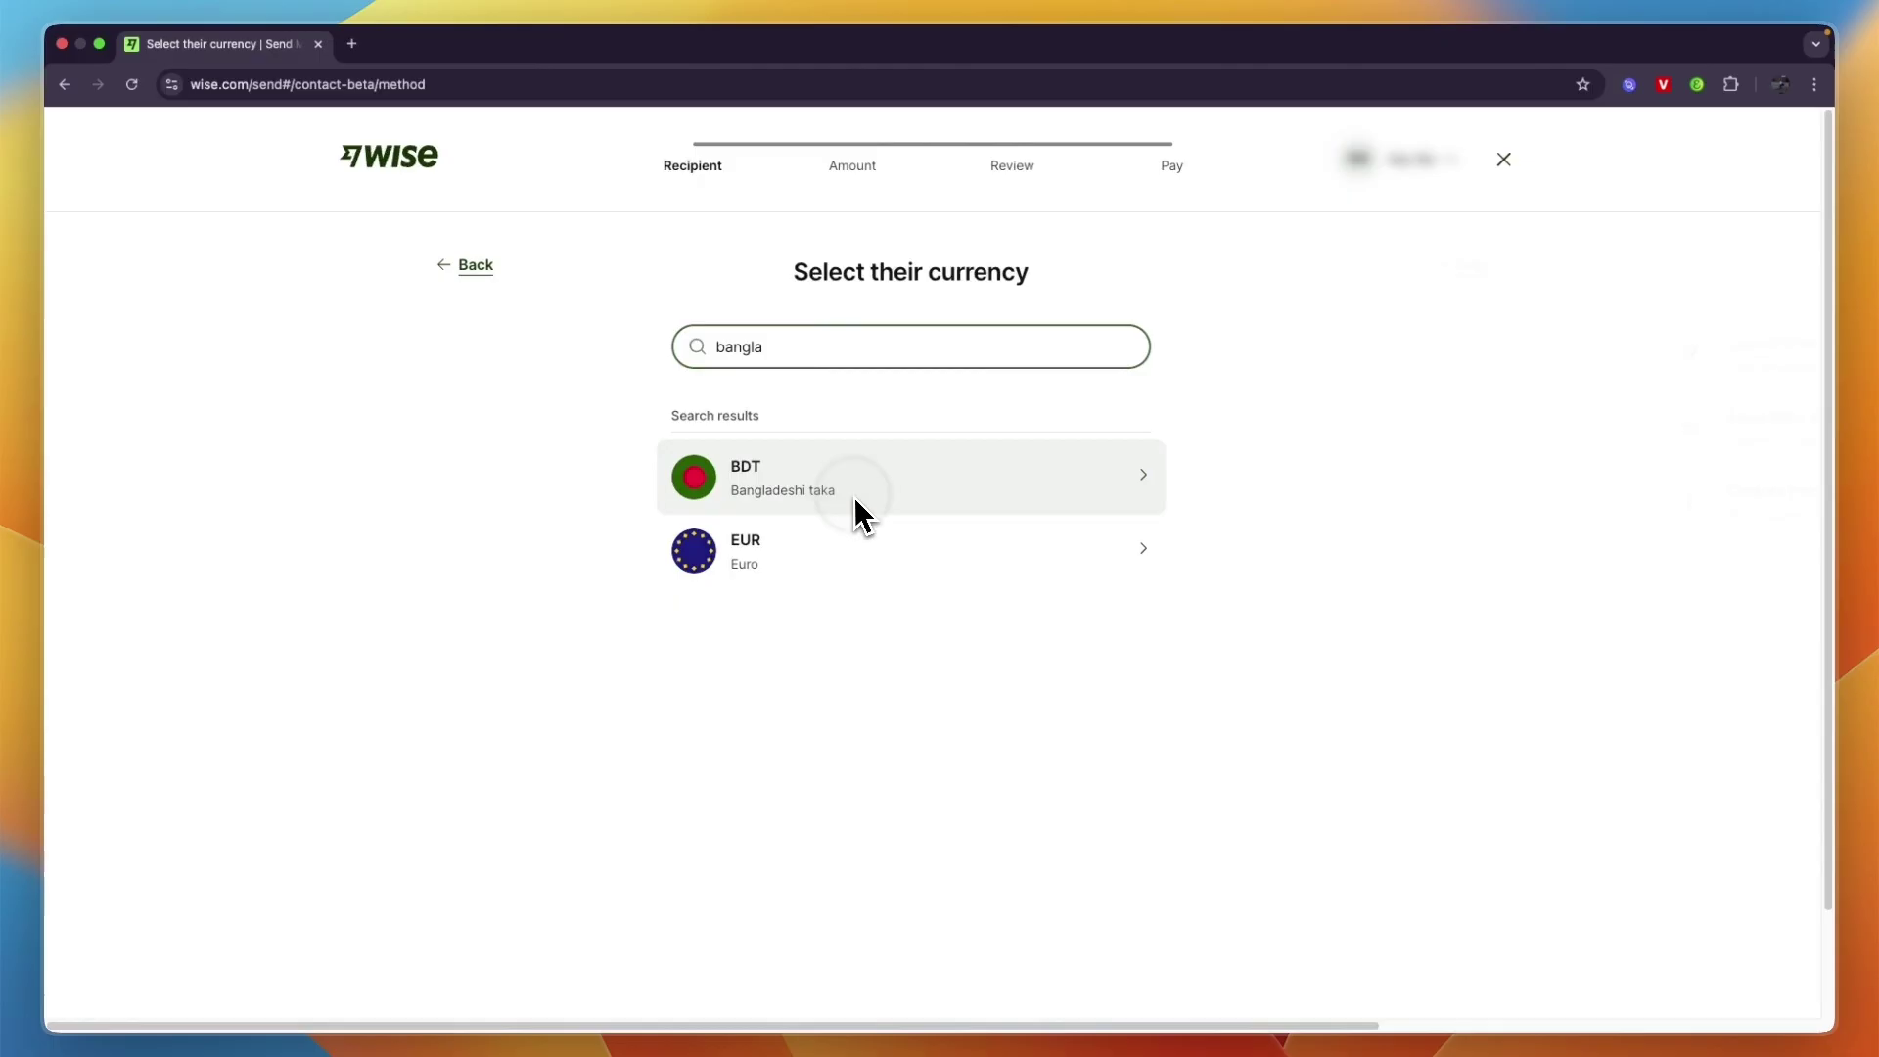
Choose BDT, enter bank details manually and mark the recipient as someone else
{"action": "left_click", "coordinate": [854, 497]}
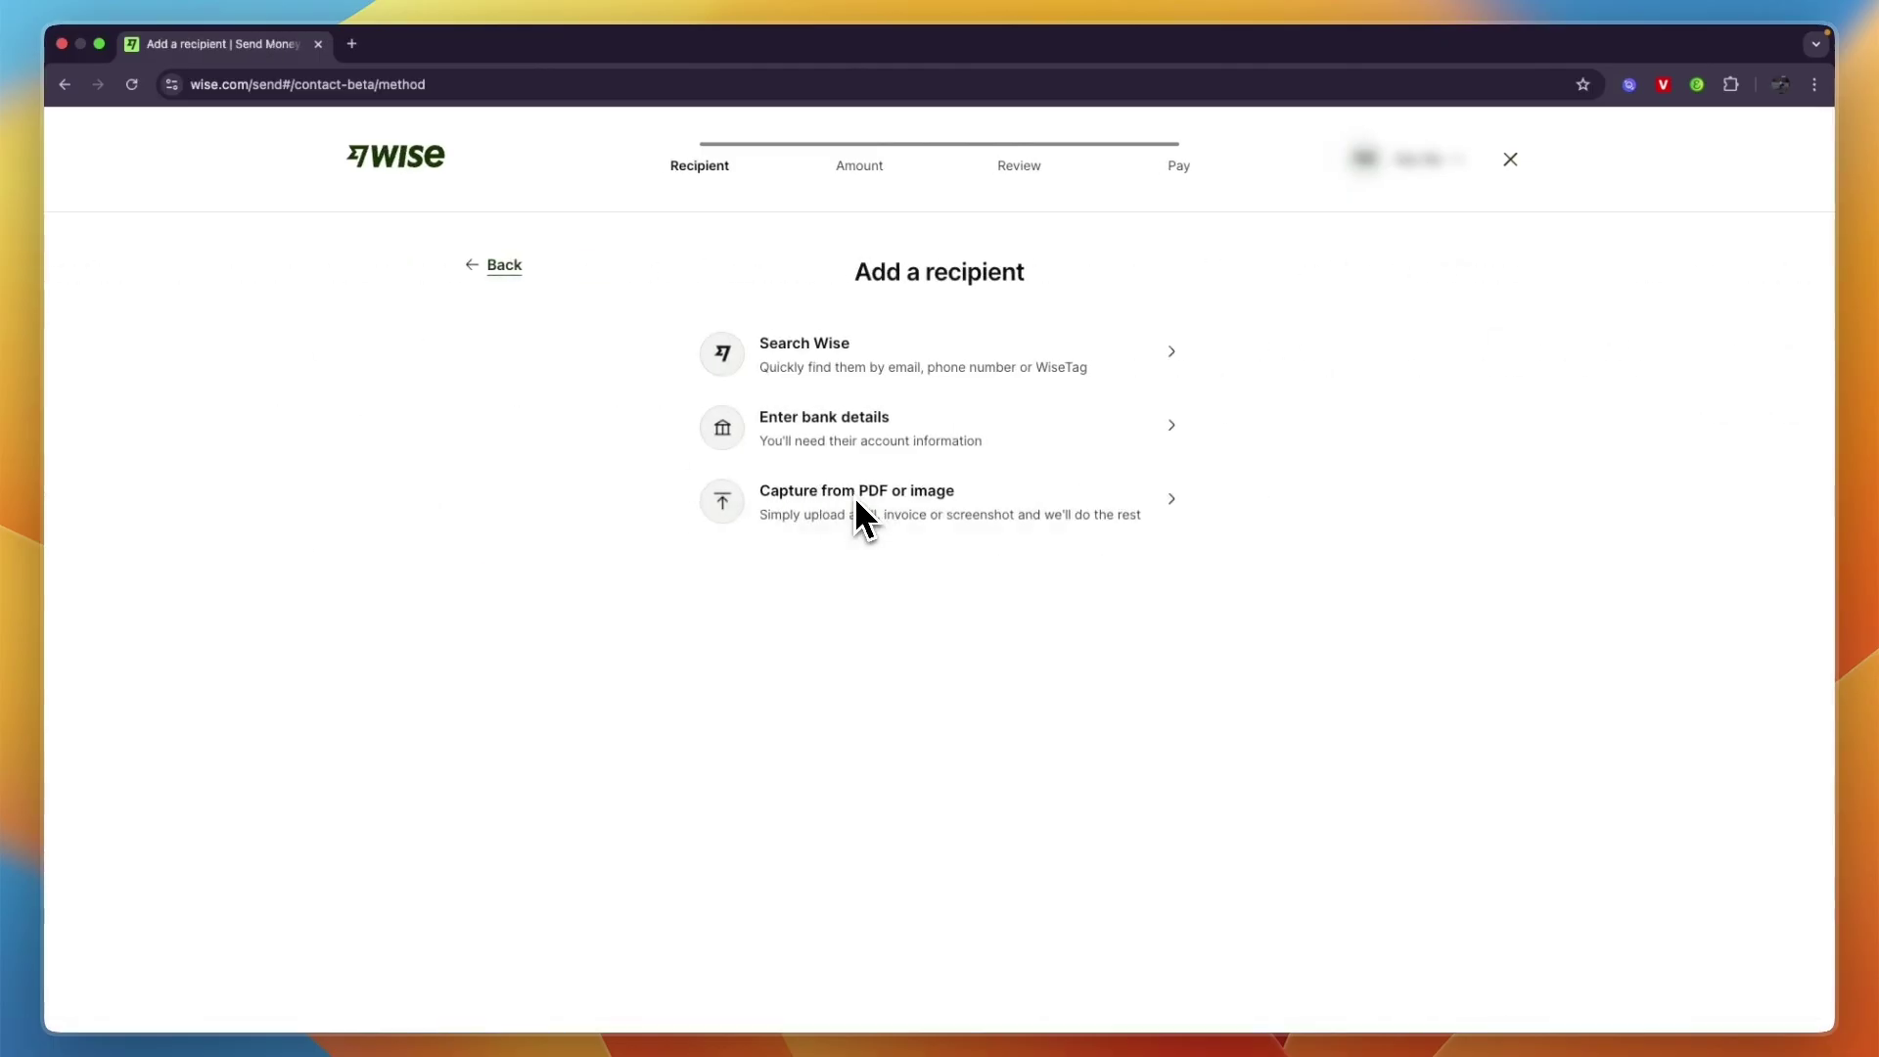
{"action": "left_click", "coordinate": [867, 431]}
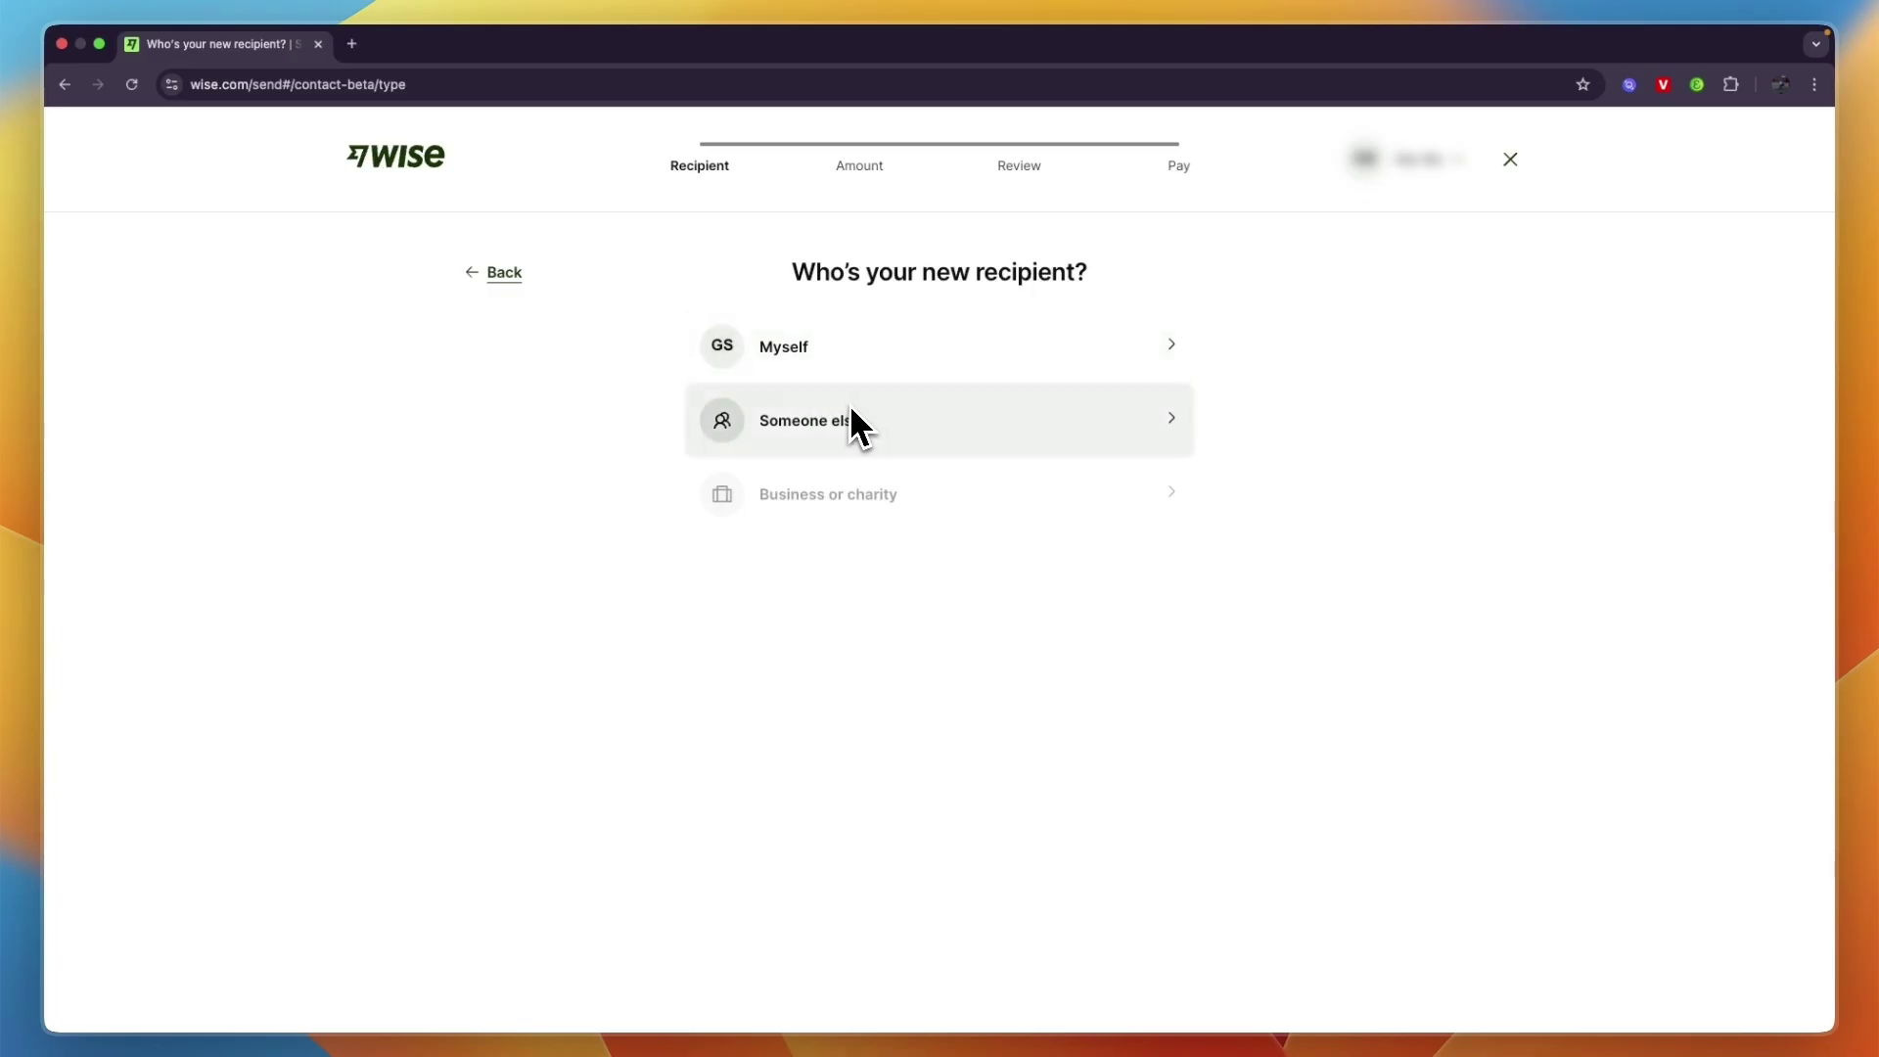
{"action": "left_click", "coordinate": [851, 423]}
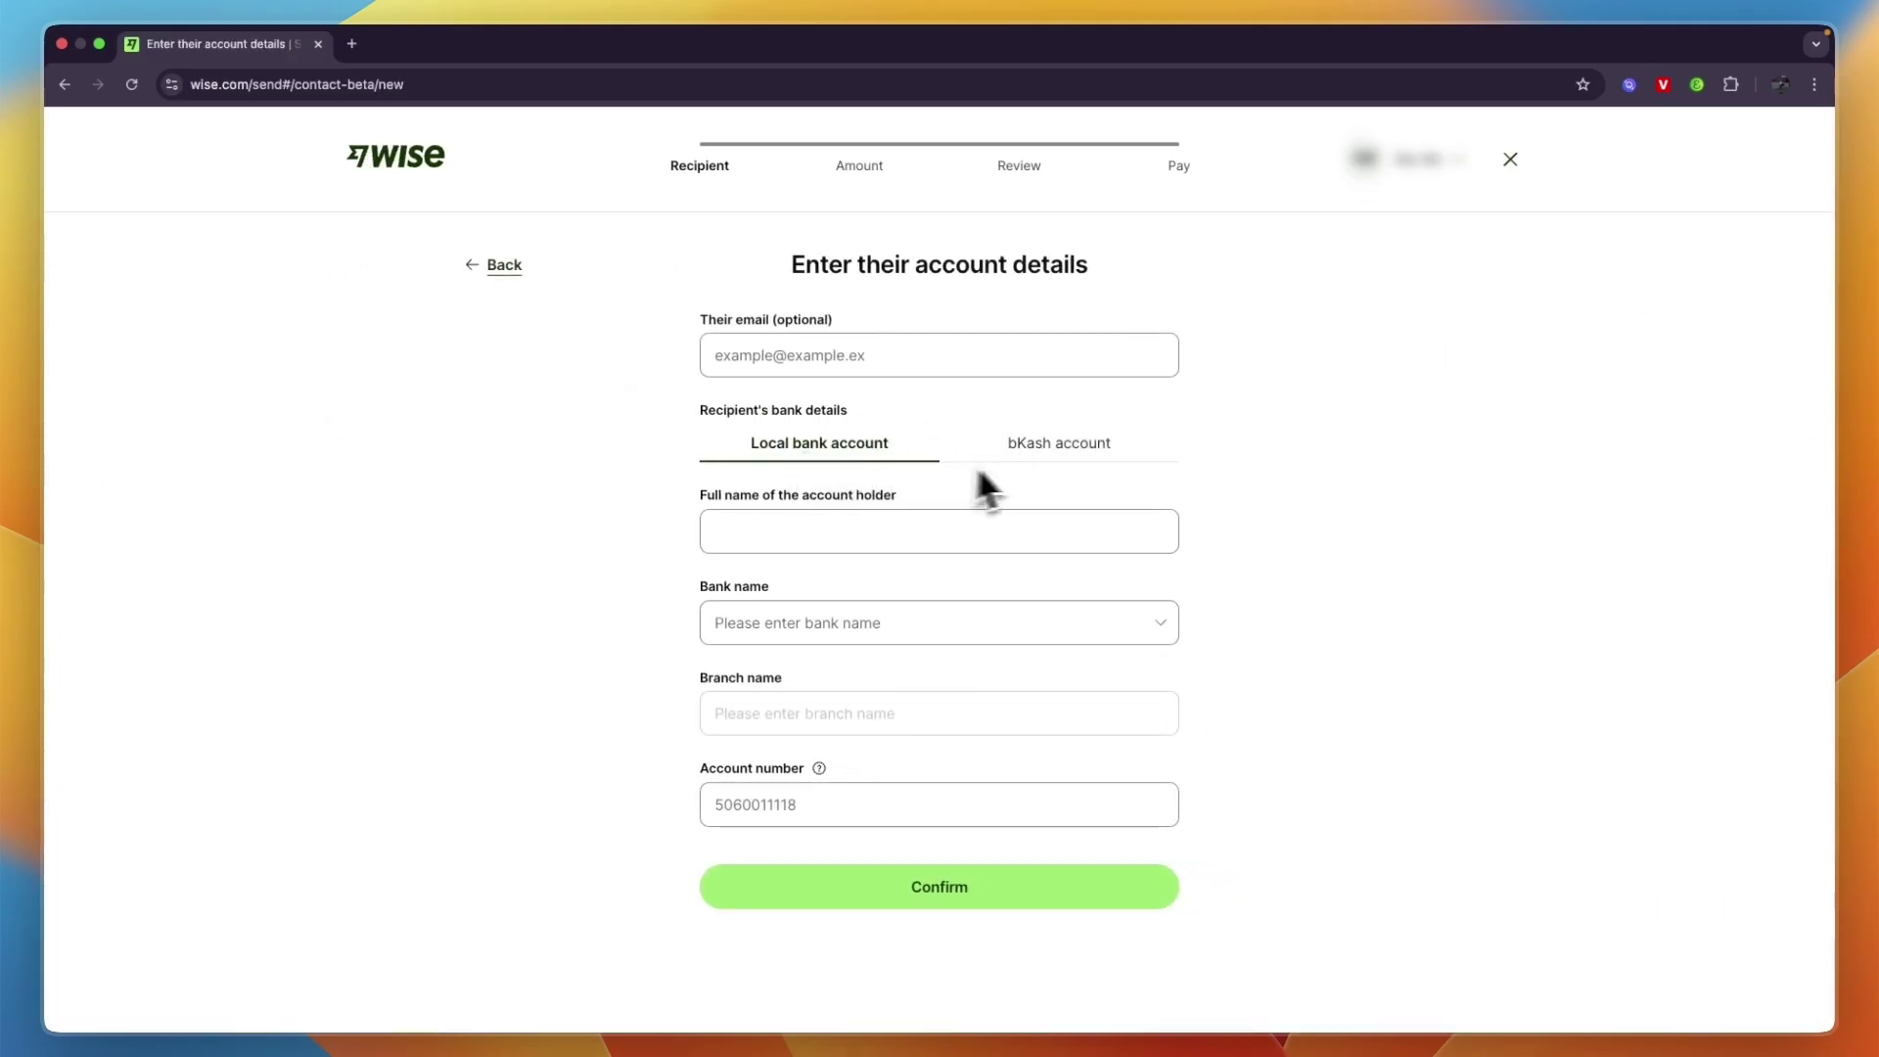
Switch to the bKash account option and highlight the Full name and bKash account number fields
{"action": "left_click", "coordinate": [1019, 450]}
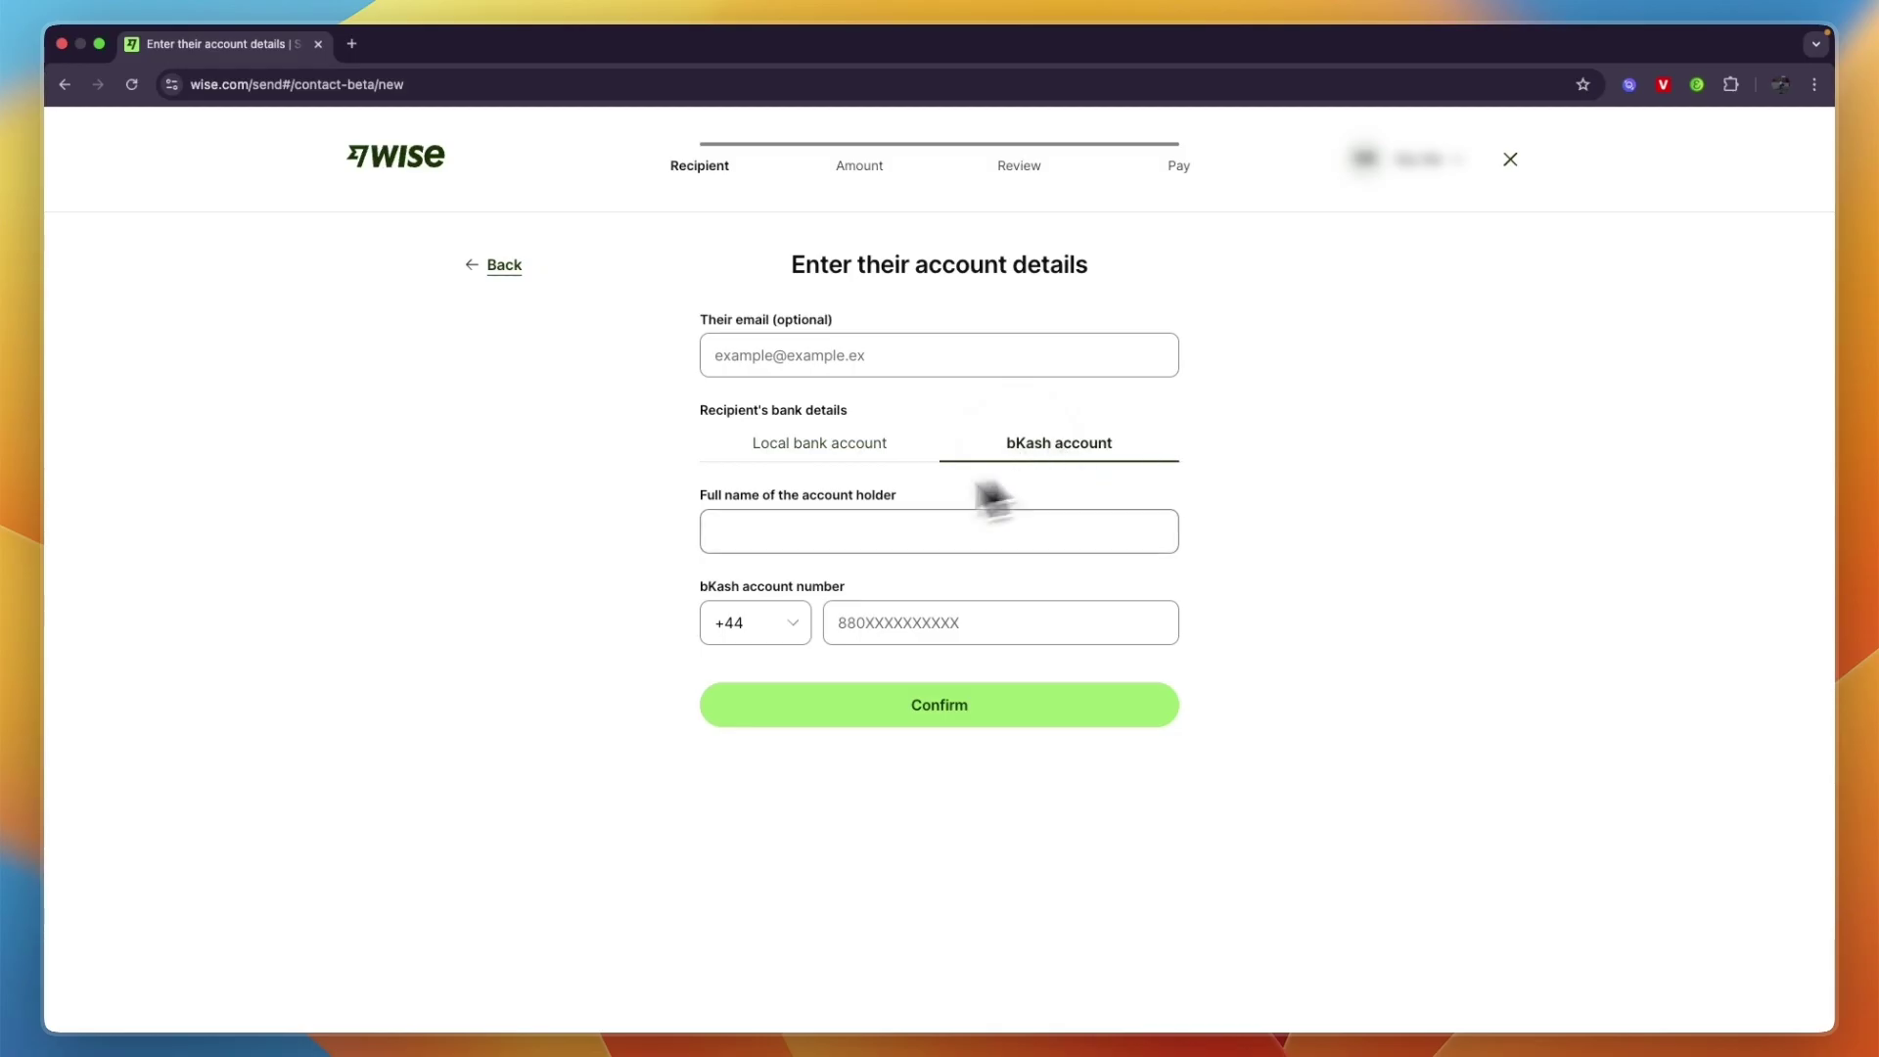
{"action": "left_click_drag", "start_coordinate": [701, 501], "coordinate": [895, 500]}
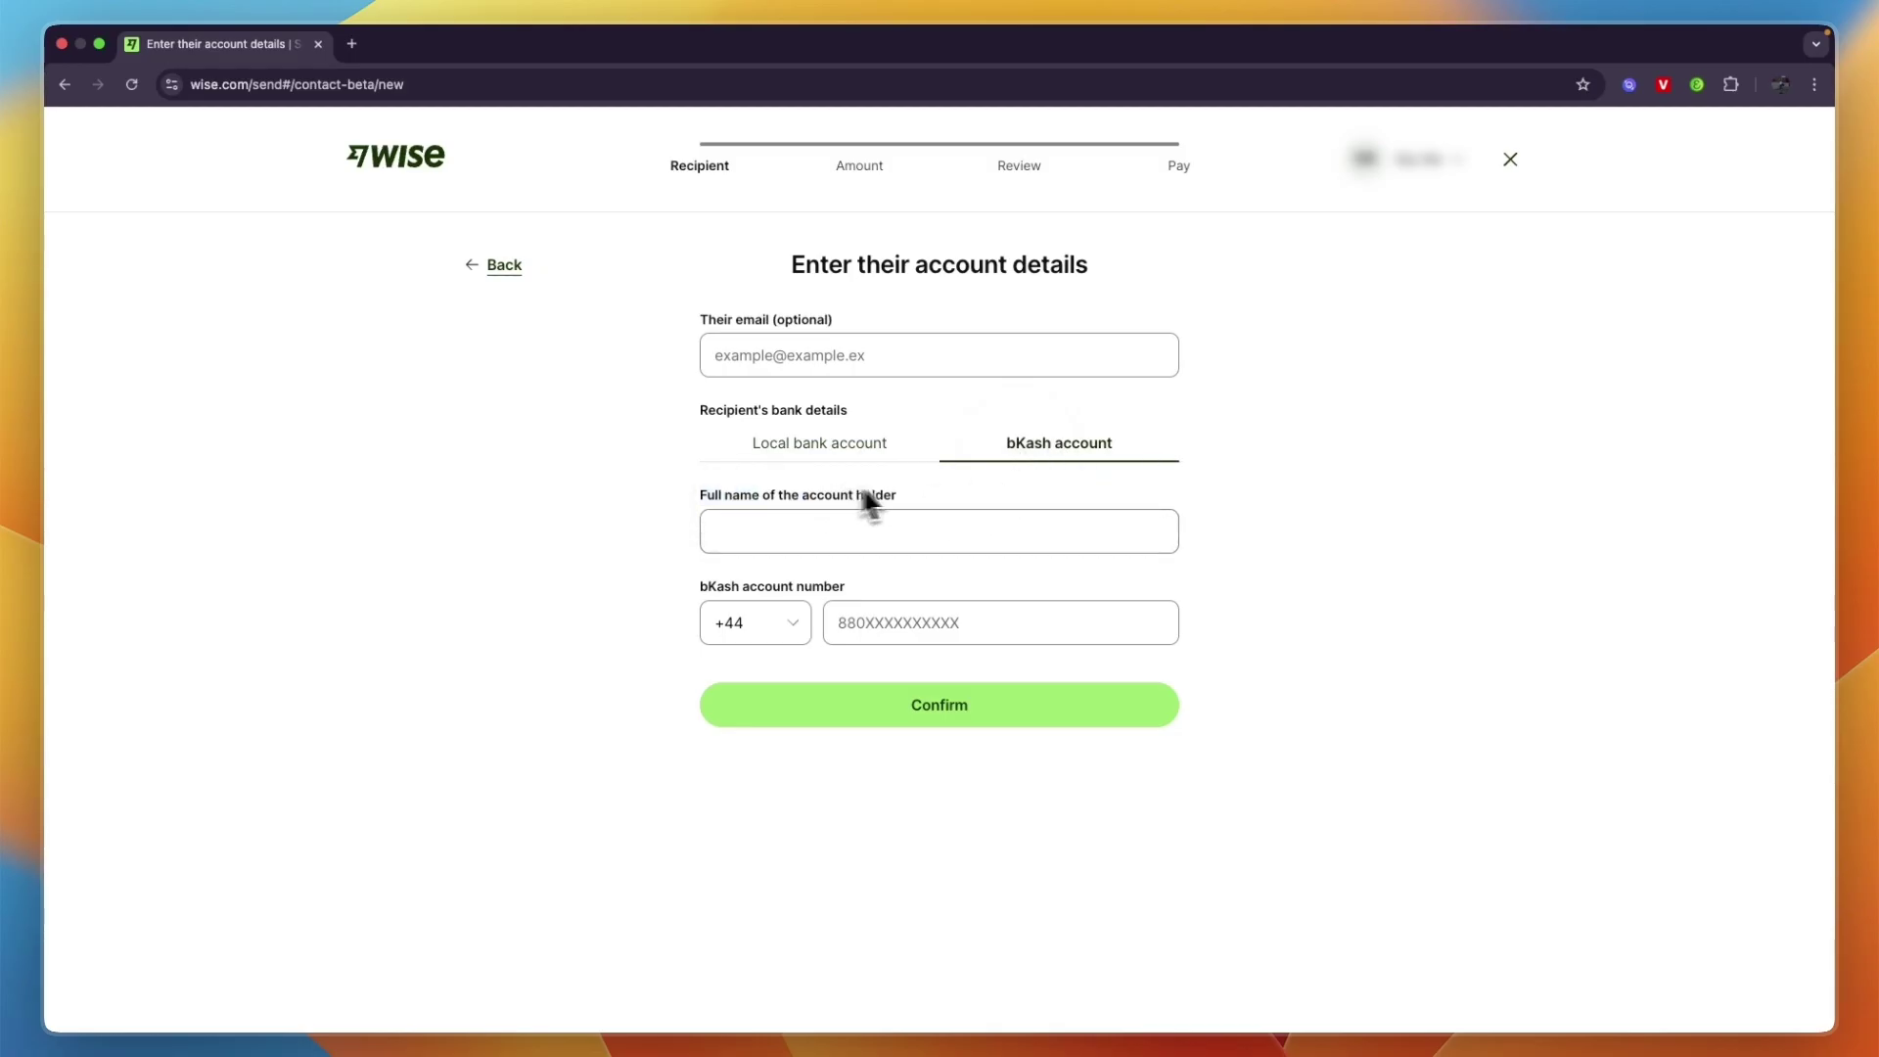
{"action": "left_click", "coordinate": [623, 546]}
{"action": "left_click_drag", "start_coordinate": [671, 586], "coordinate": [850, 594]}
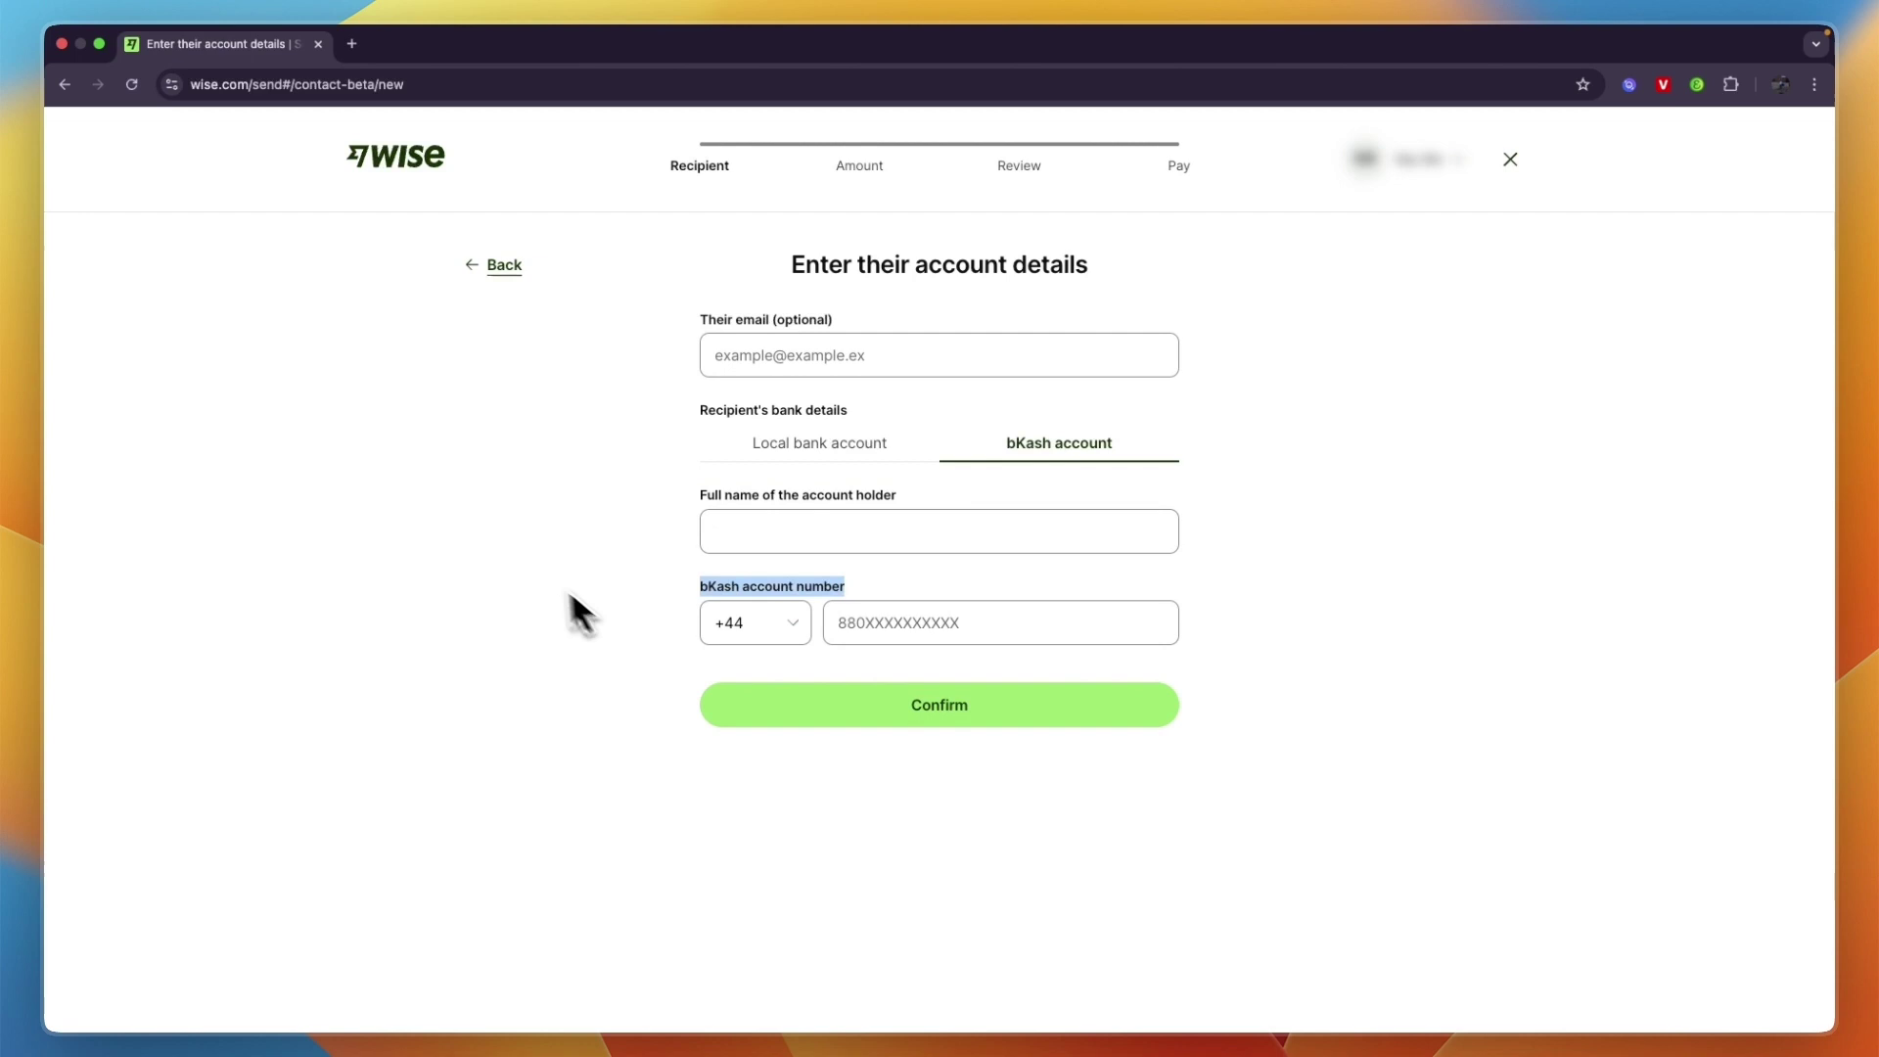